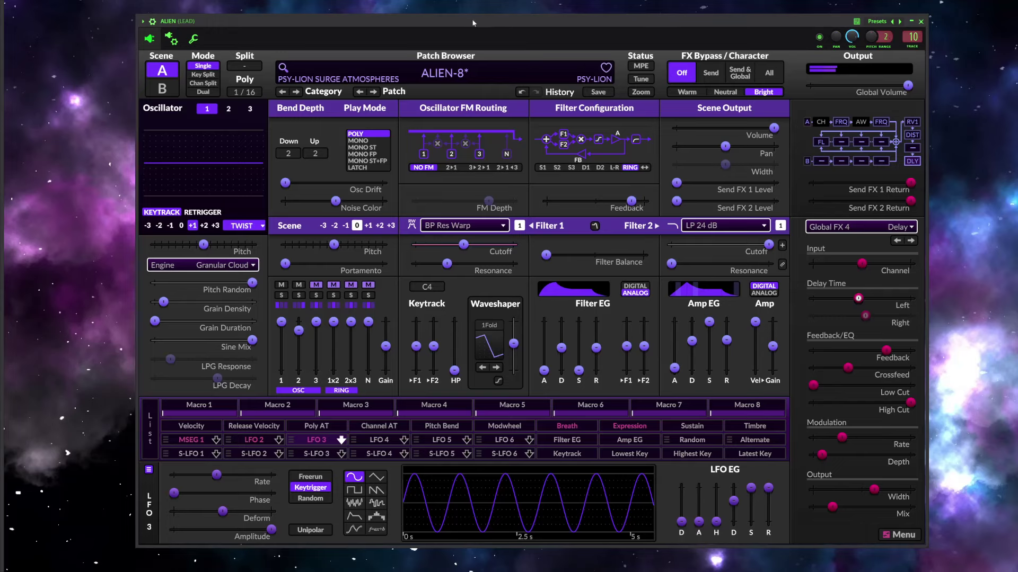
Step: Load the ALIEN-7 patch, switch its filter configuration to RING and raise the filter feedback
left_click(362, 92)
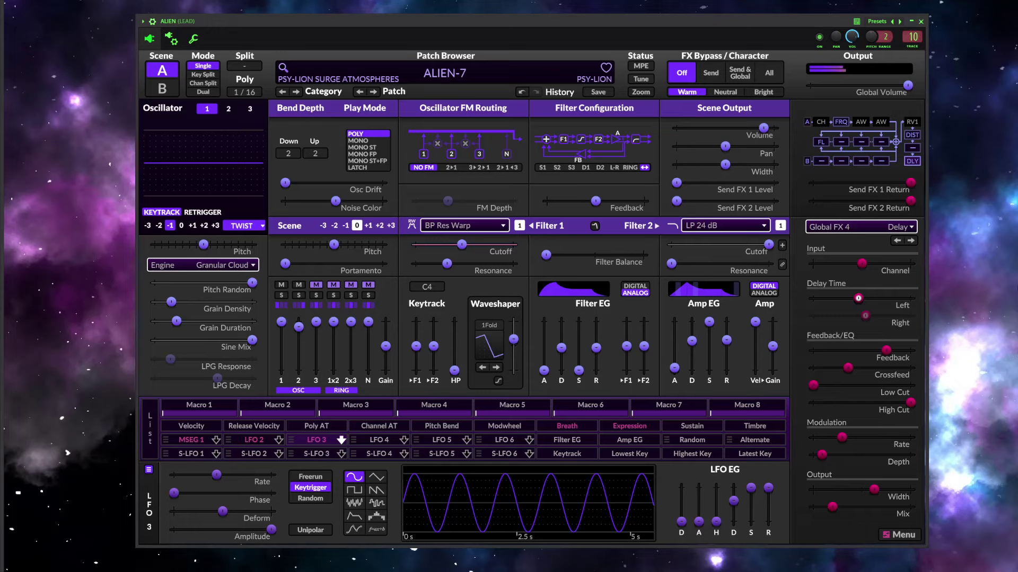
left_click(632, 168)
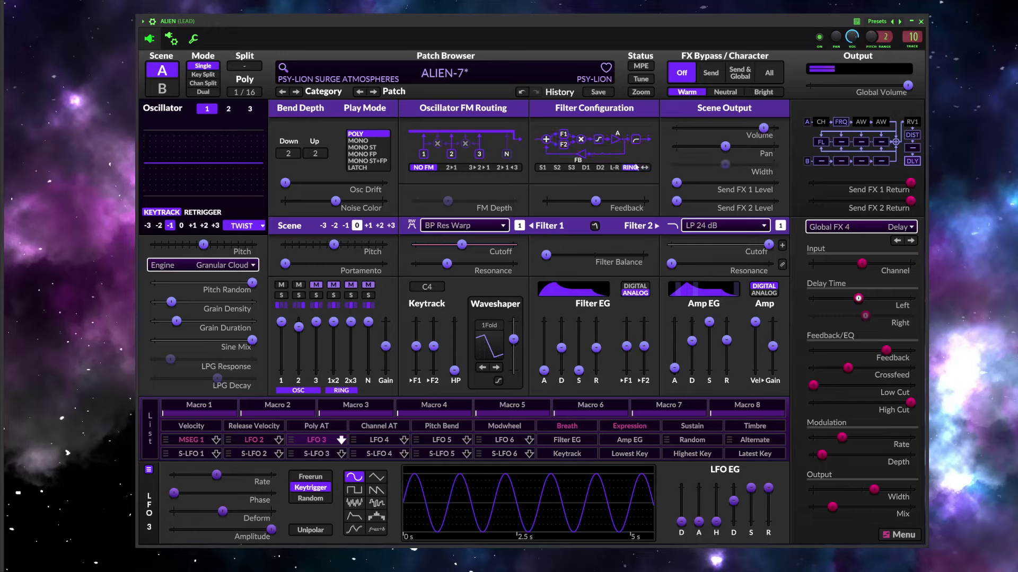
left_click_drag(596, 201, 627, 208)
Step: Try the D1 and D2 filter configurations on ALIEN-7, and switch to S3
left_click(586, 167)
left_click(601, 168)
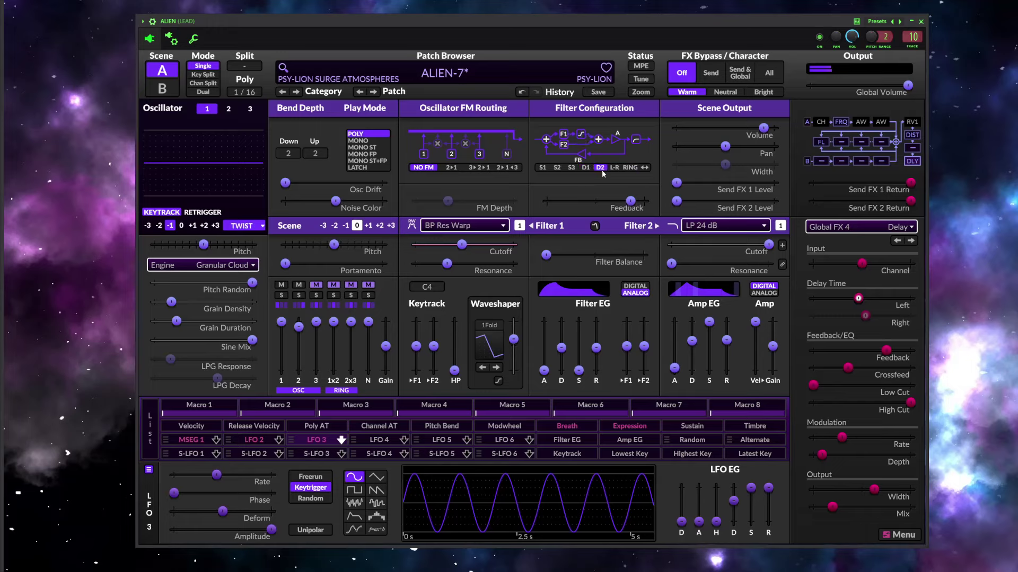
left_click(572, 168)
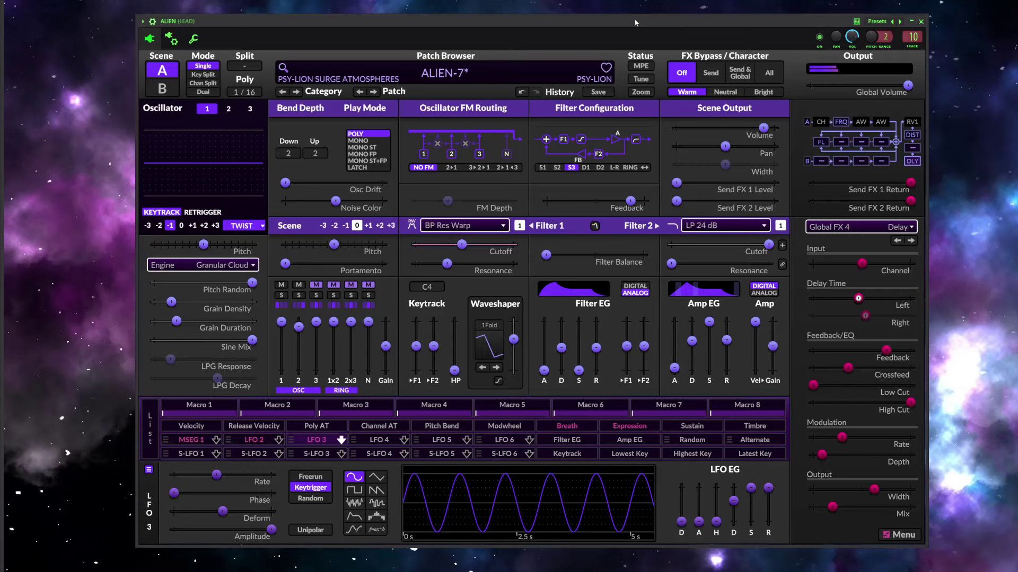
Step: Load the ALIEN-6 patch, try the RING and S1 filter configurations, and return to the wide (↔) configuration
left_click(360, 93)
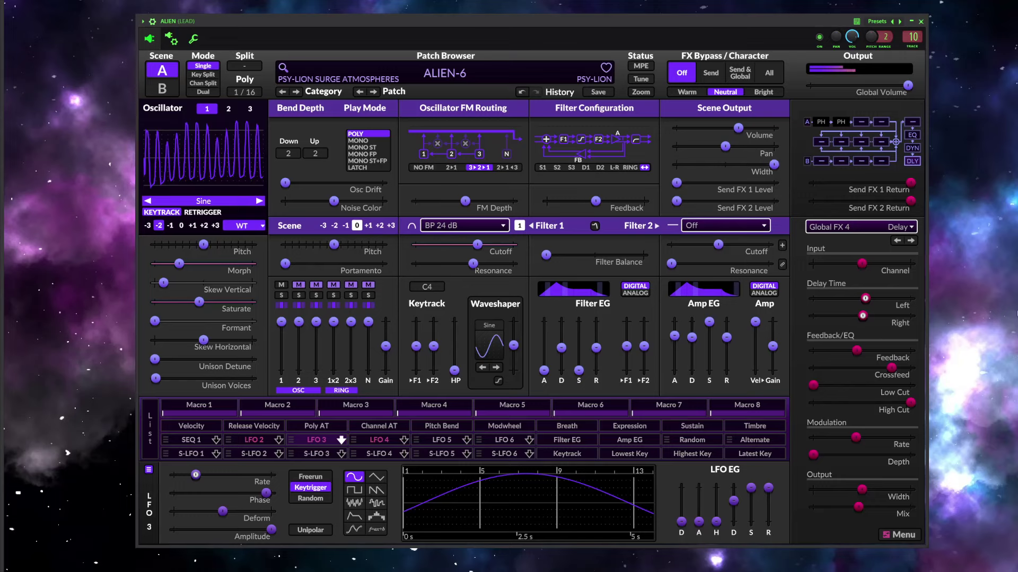
left_click(629, 168)
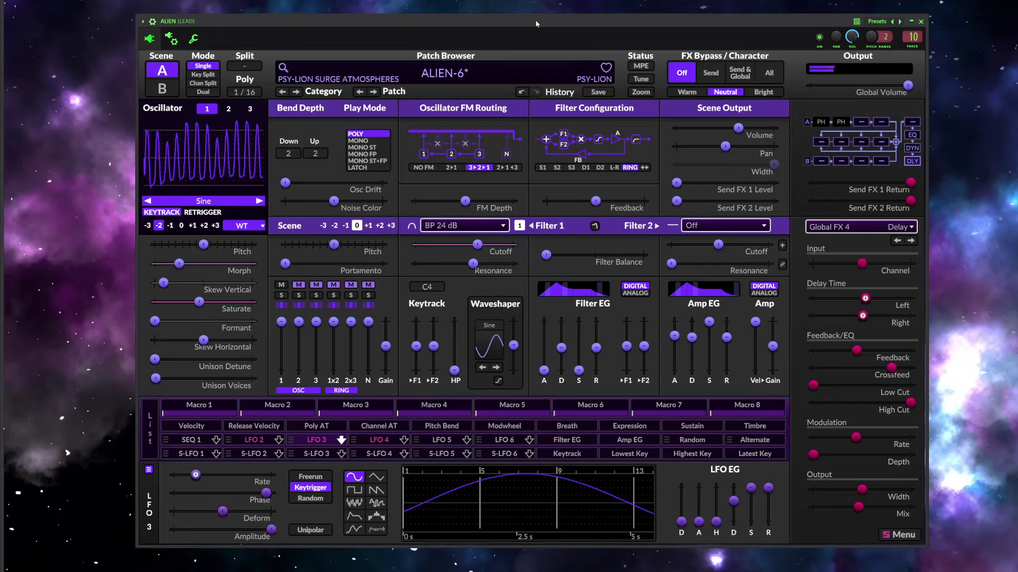
left_click(543, 168)
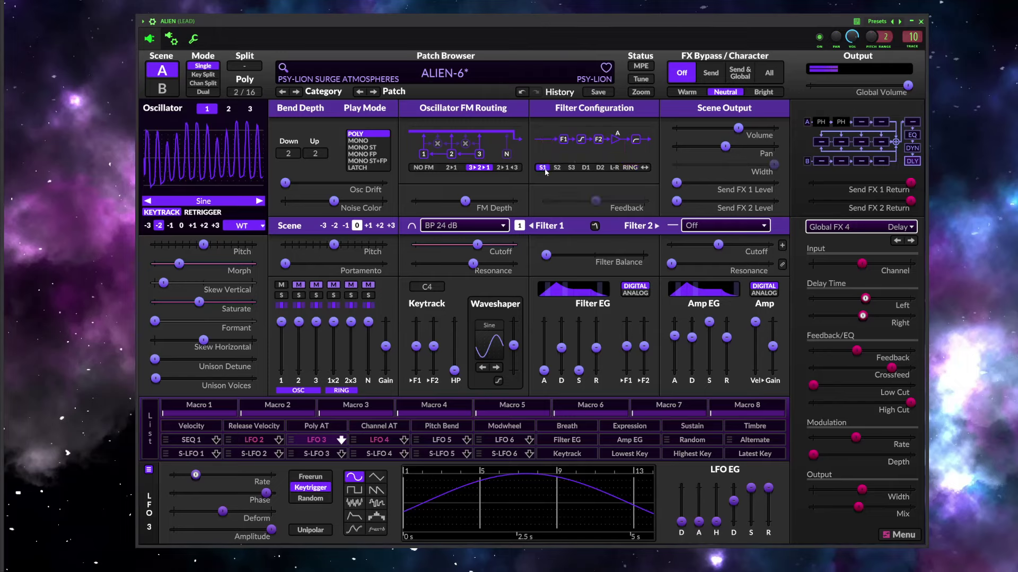
left_click(645, 168)
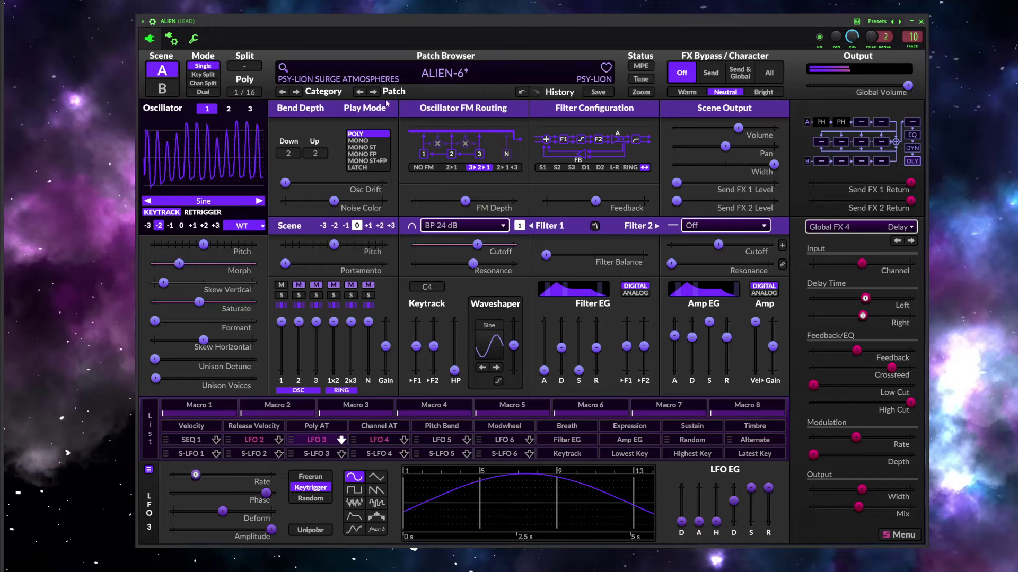
Step: Go back through ALIEN-5 to the ALIEN-4 patch and raise the Threshold of oscillator 1
left_click(359, 92)
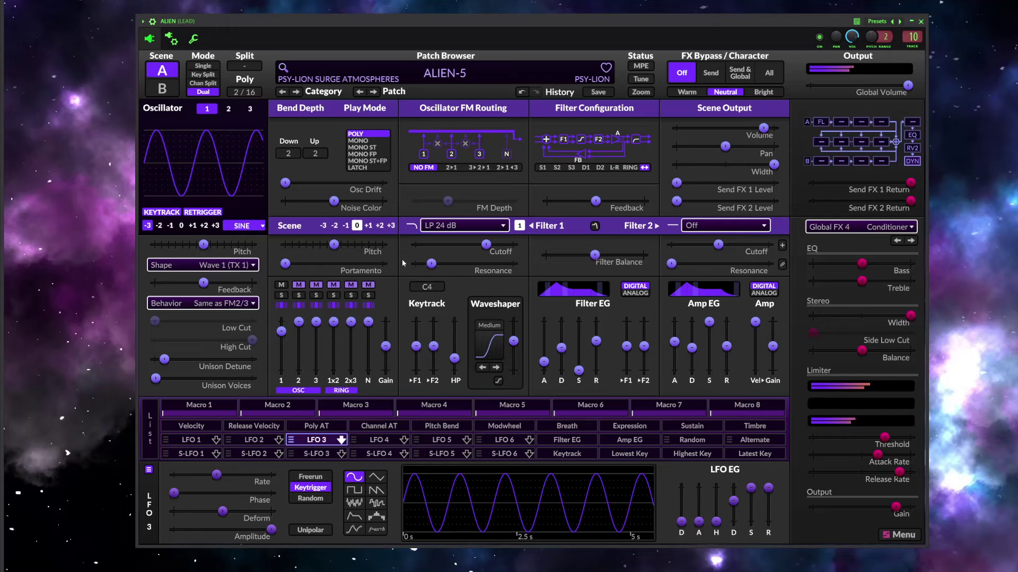
mouse_move(917, 357)
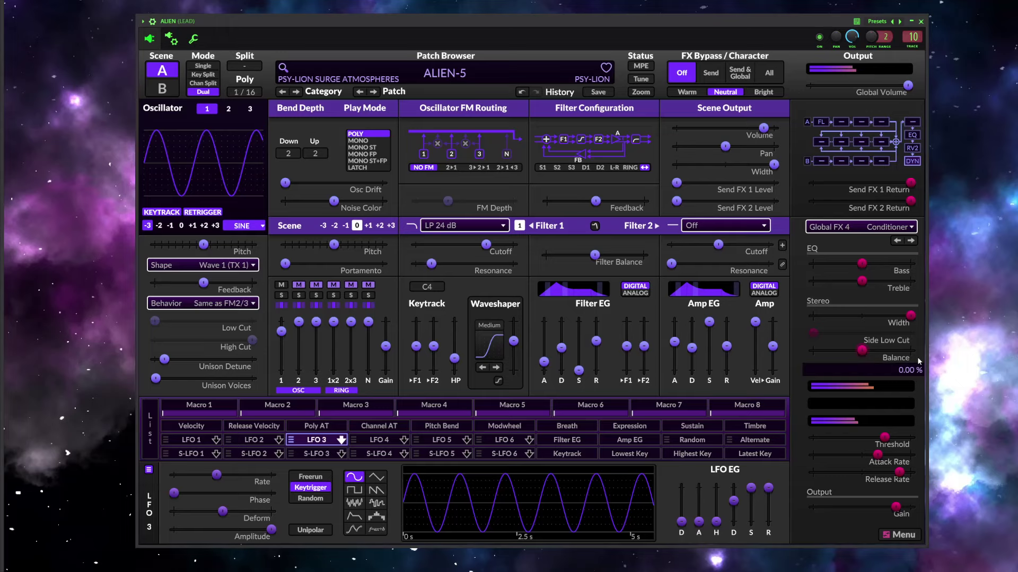
left_click(360, 92)
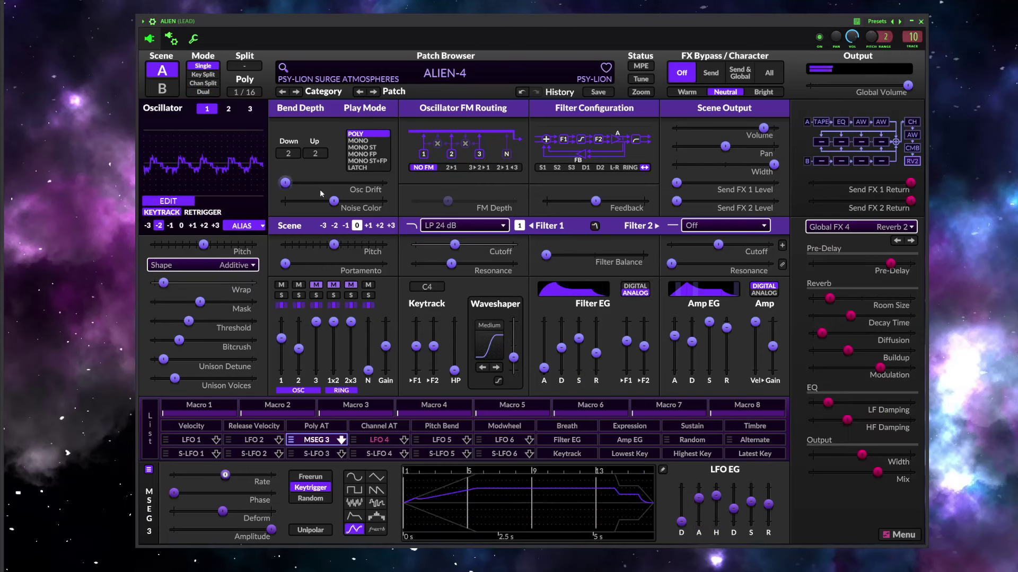
mouse_move(320, 194)
left_click_drag(188, 321, 212, 320)
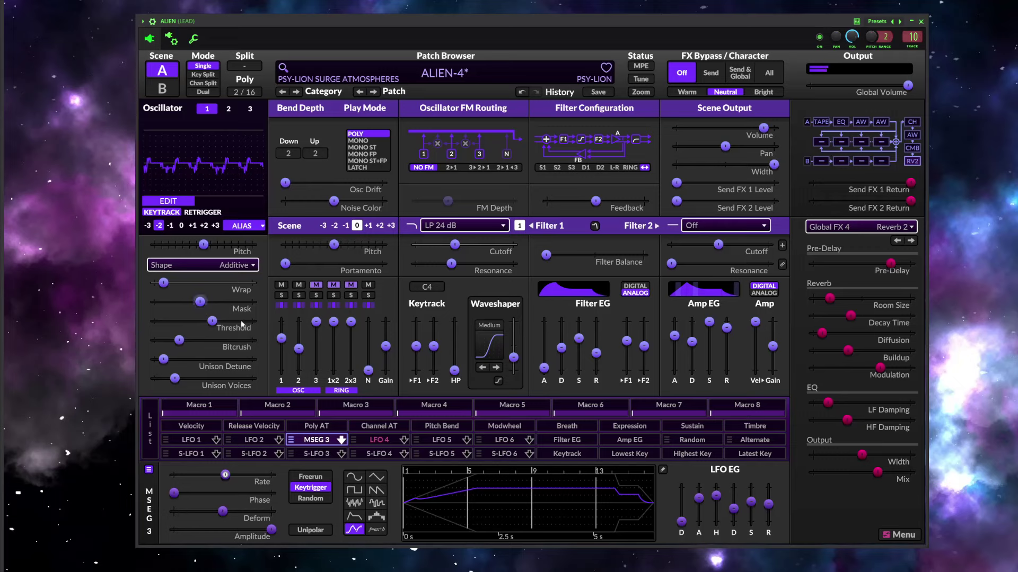
mouse_move(203, 308)
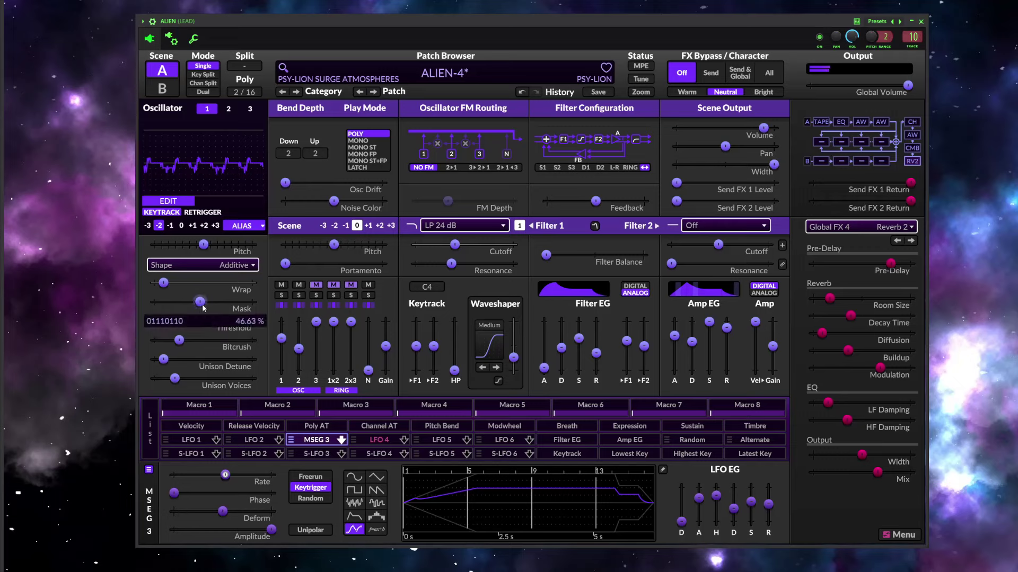
Step: Go back through ALIEN-3 to the ALIEN-2 patch, lower oscillator 1's Inharmonicity and raise its Brightness and Decay Time
left_click(359, 91)
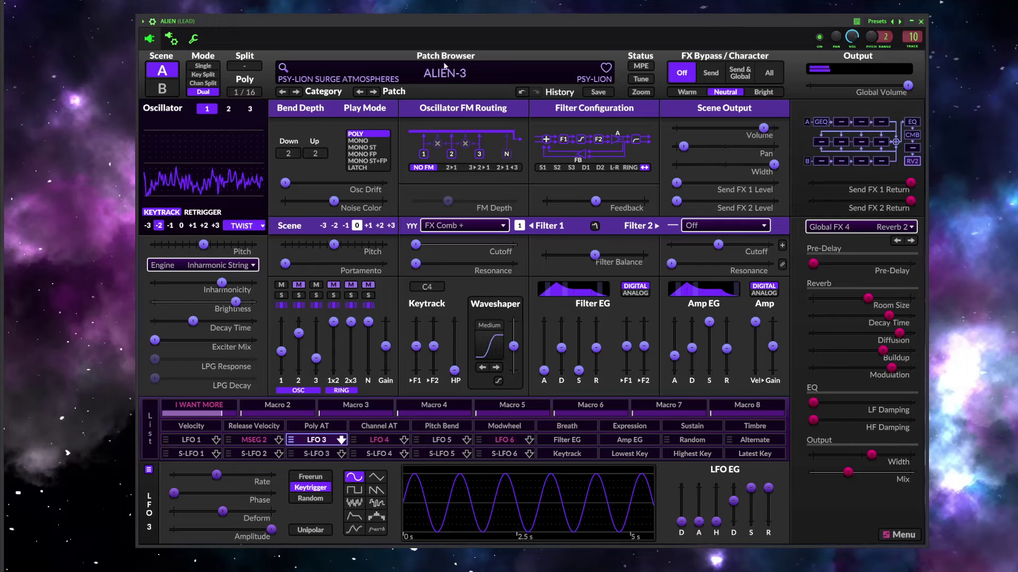
left_click(374, 91)
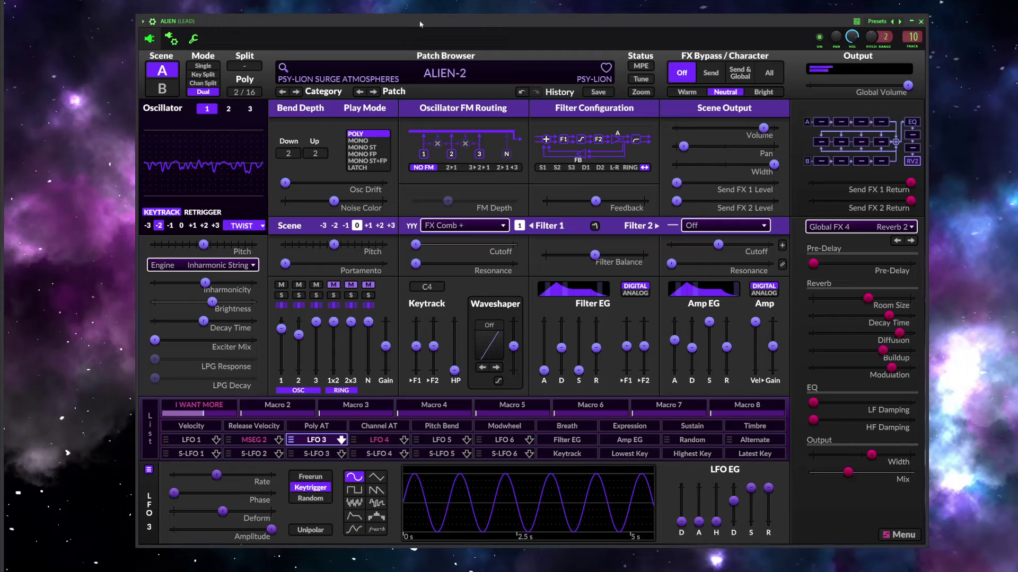
left_click_drag(205, 282, 196, 282)
left_click_drag(203, 321, 221, 321)
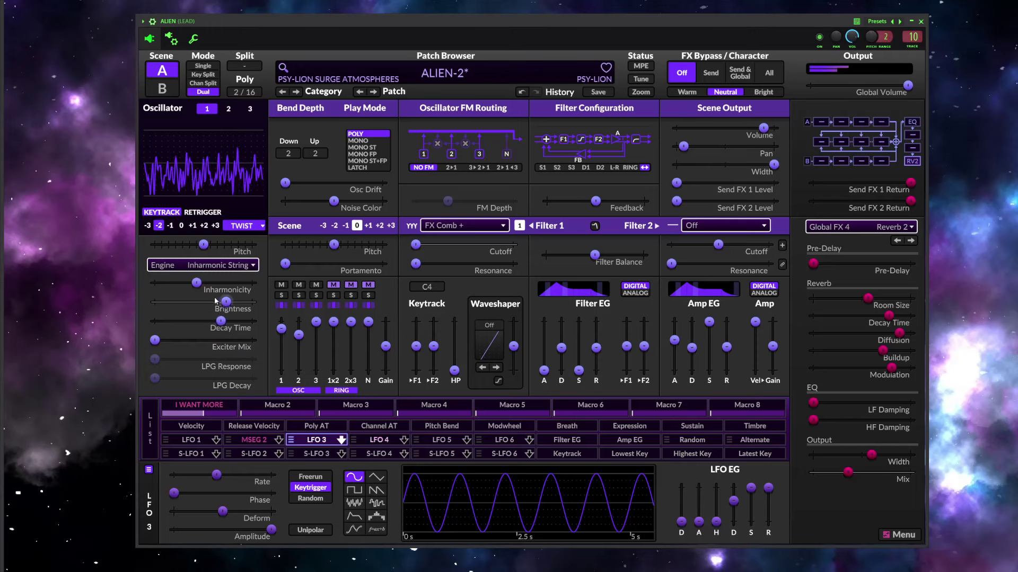
left_click_drag(196, 283, 244, 302)
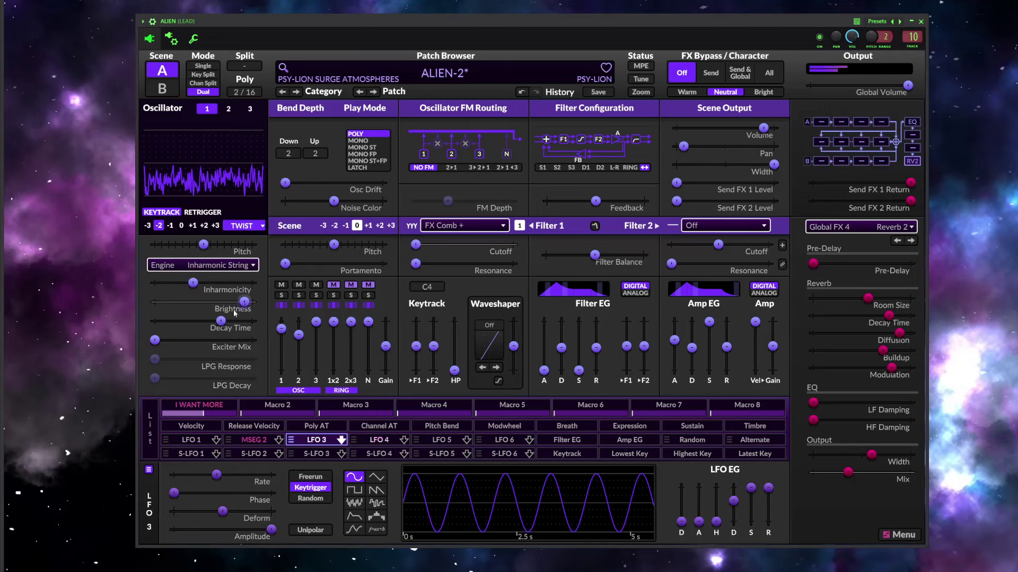
left_click_drag(221, 321, 223, 321)
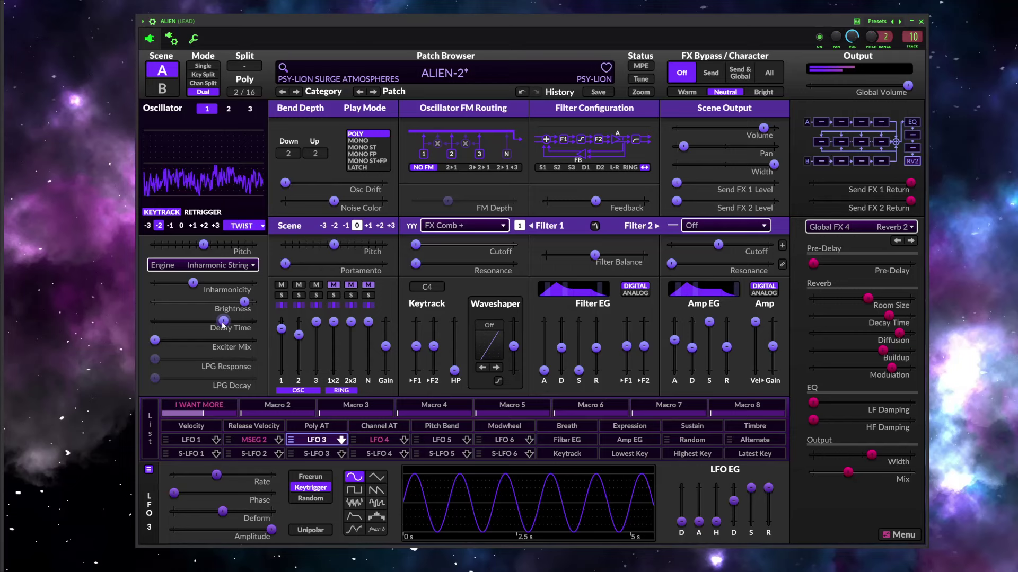
Step: Load the ALIEN-1 patch, set oscillator 1's Grain Duration to about 70.79 % and slightly lower its Grain Density
left_click(360, 91)
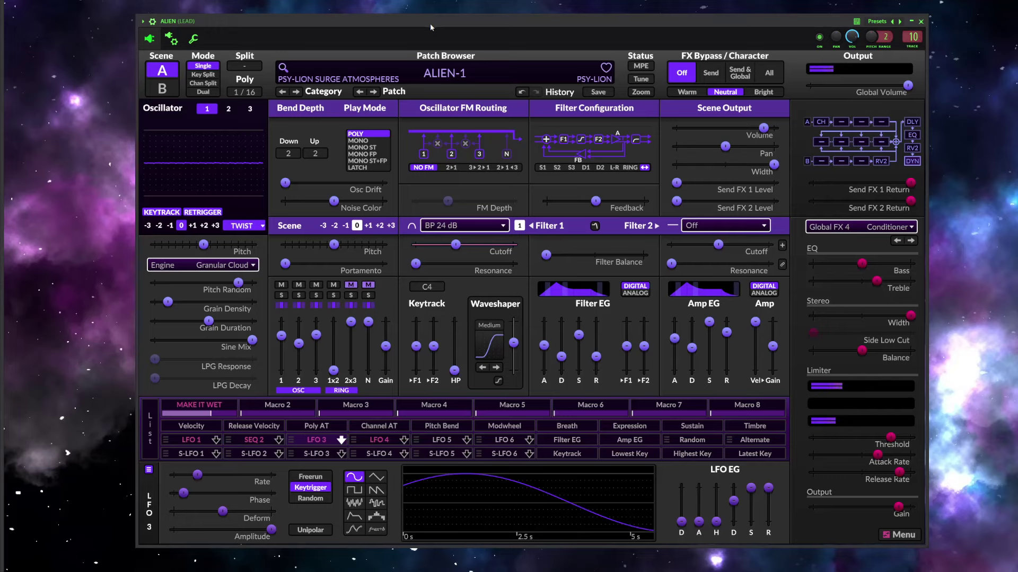
left_click_drag(209, 320, 223, 322)
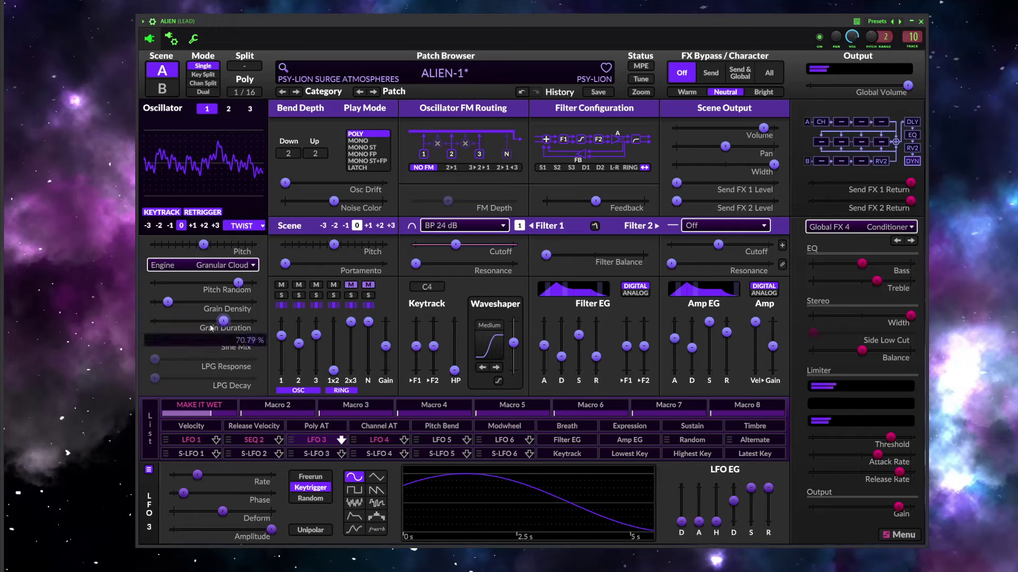
mouse_move(168, 301)
left_mouse_down()
mouse_move(192, 301)
mouse_move(162, 302)
left_mouse_up()
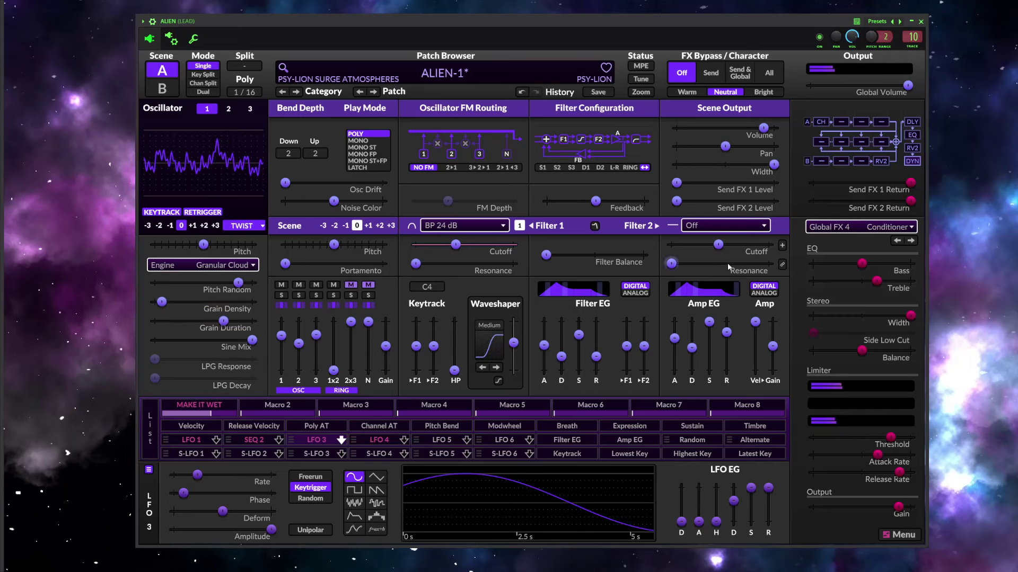
Step: Try the RING, wide (↔) and D1 filter configurations on ALIEN-1, and set it to D2
left_click(630, 167)
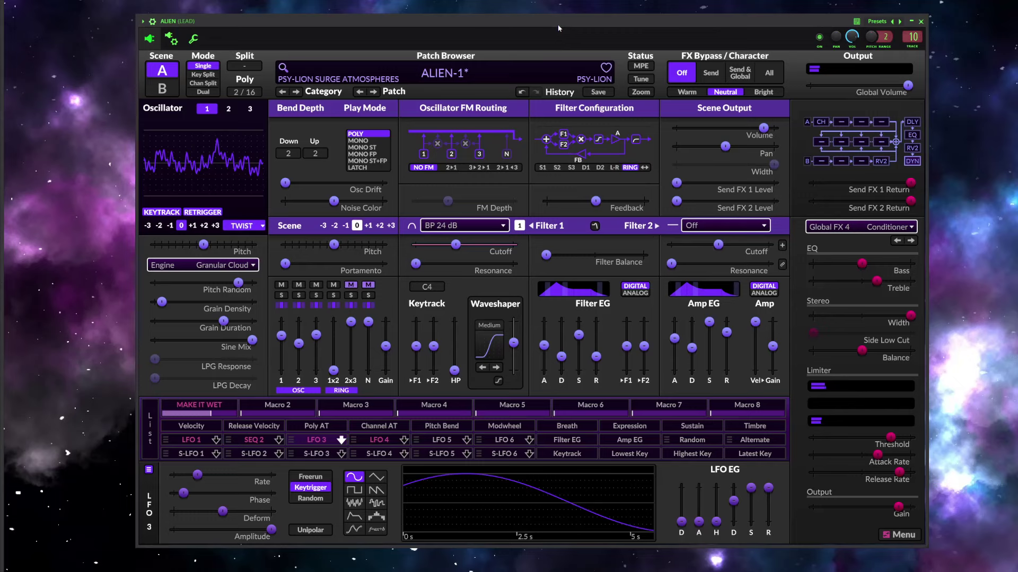
left_click(644, 167)
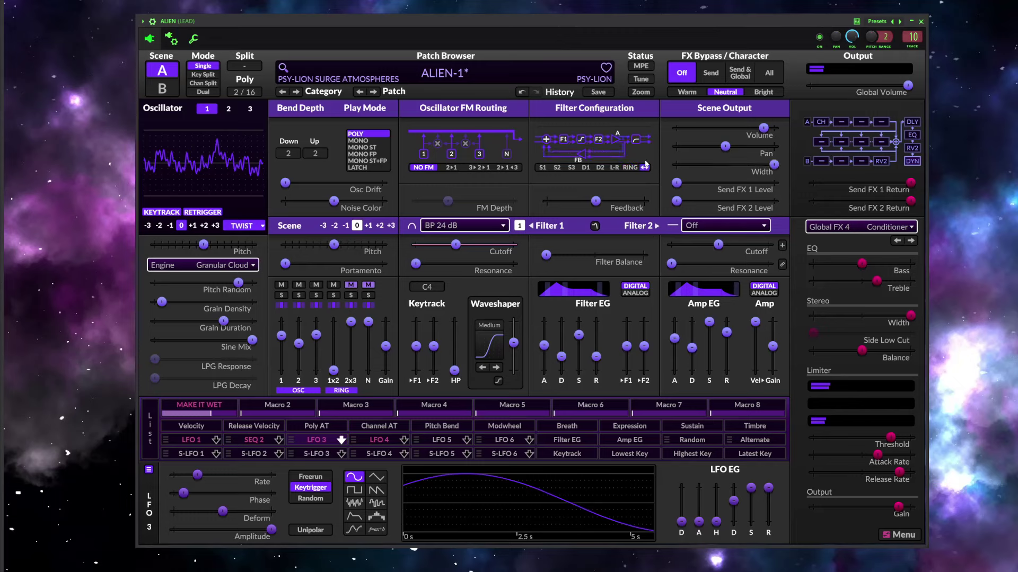
left_click(587, 168)
left_click(600, 168)
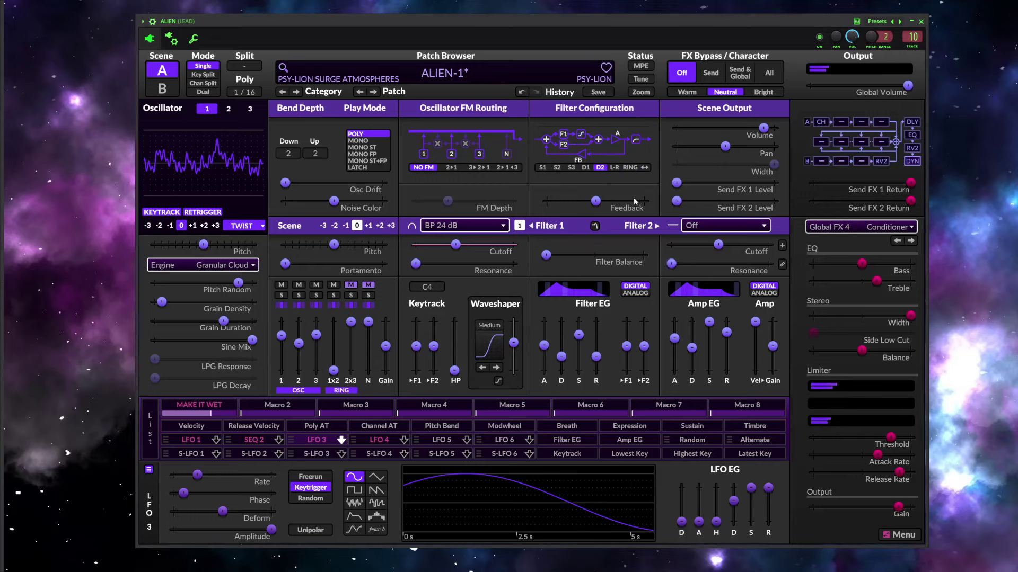
Step: Sweep the Filter 1 cutoff upward and settle it slightly above its original position
mouse_move(455, 245)
left_mouse_down()
mouse_move(512, 245)
mouse_move(466, 250)
left_mouse_up()
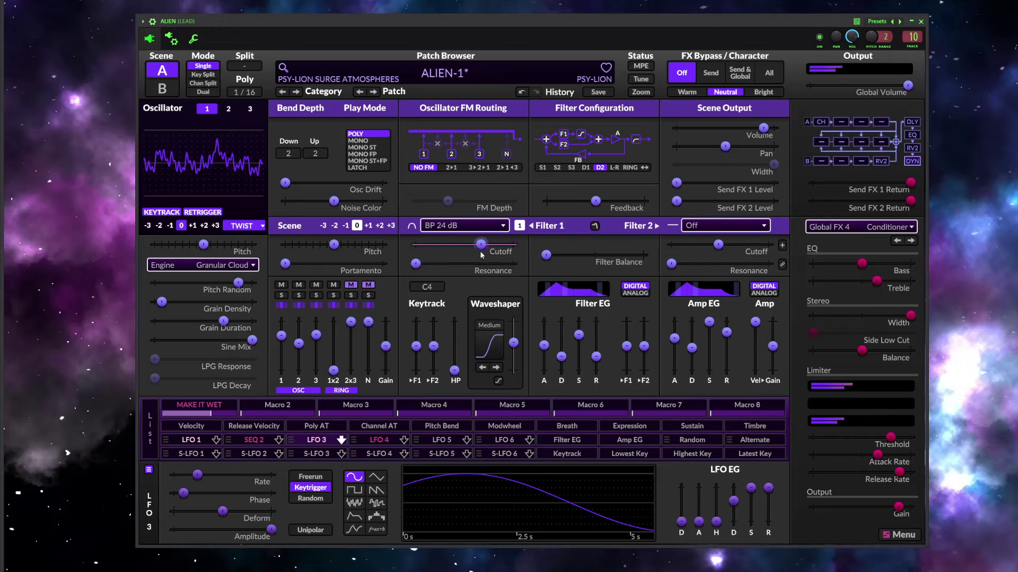
left_click(481, 244)
left_click_drag(480, 244, 469, 245)
Step: Raise oscillator 1's Pitch Random and set its octave to +2
left_click_drag(241, 284, 252, 284)
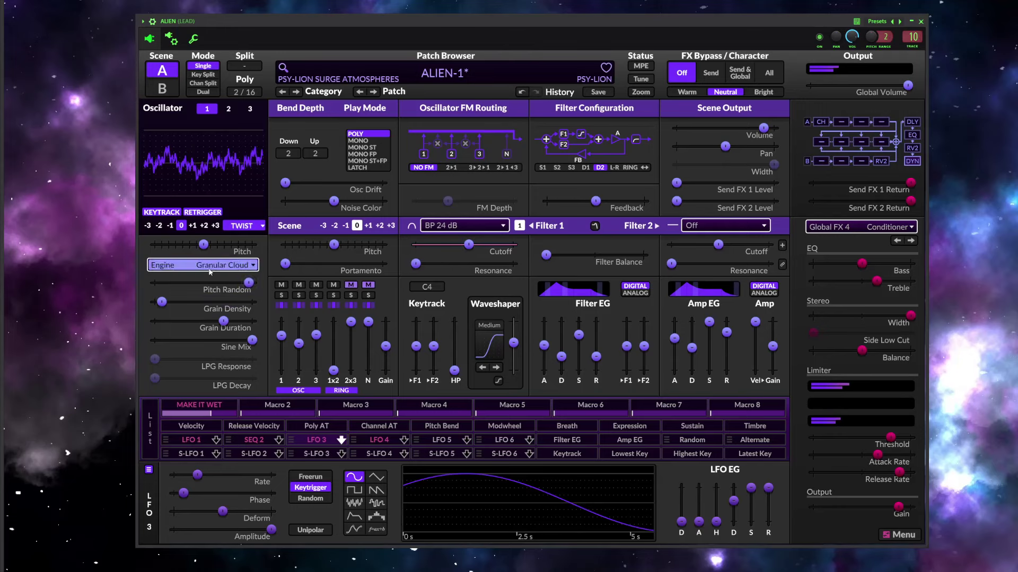
left_click(204, 226)
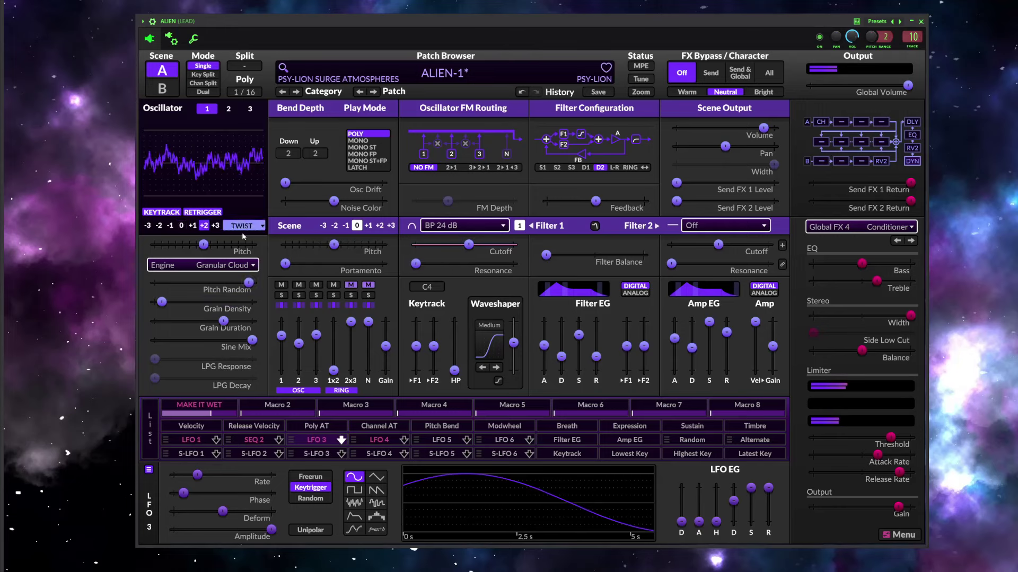
Step: Set oscillator 3's octave to +2, lower its Freq Random and Filter Type, and raise its Density
left_click(237, 111)
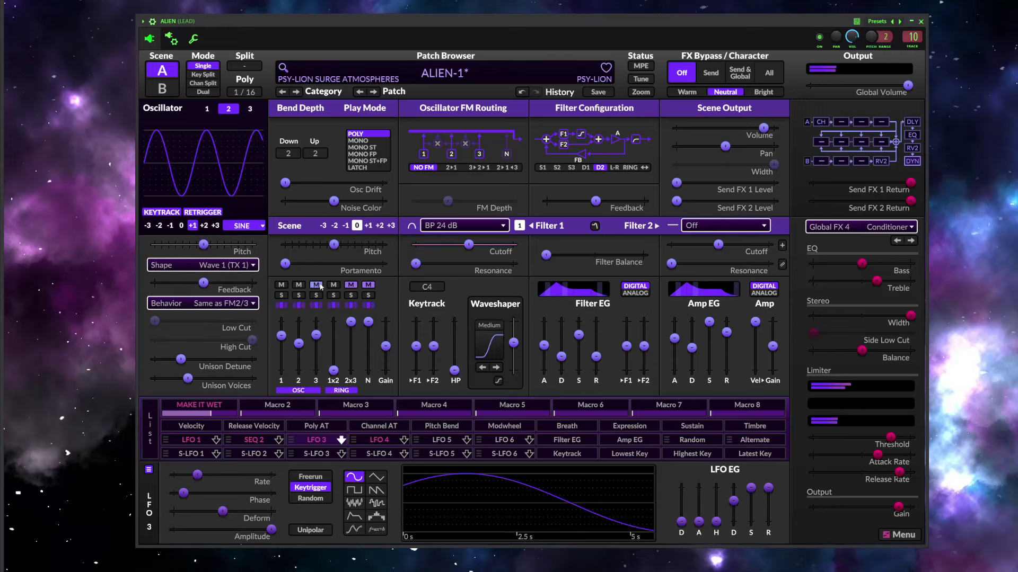
left_click(250, 108)
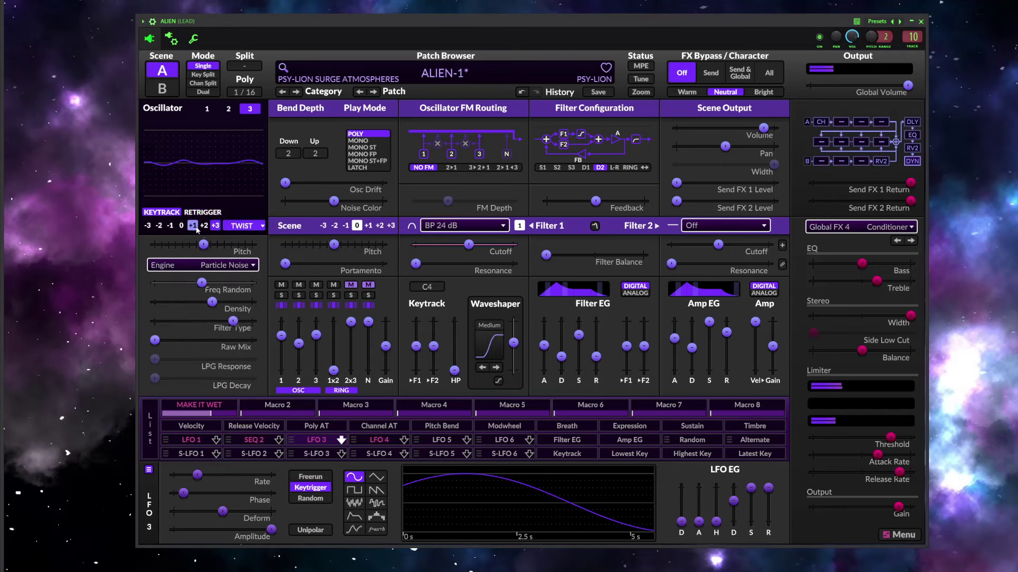
mouse_move(204, 289)
left_mouse_down()
mouse_move(222, 288)
mouse_move(193, 283)
left_mouse_up()
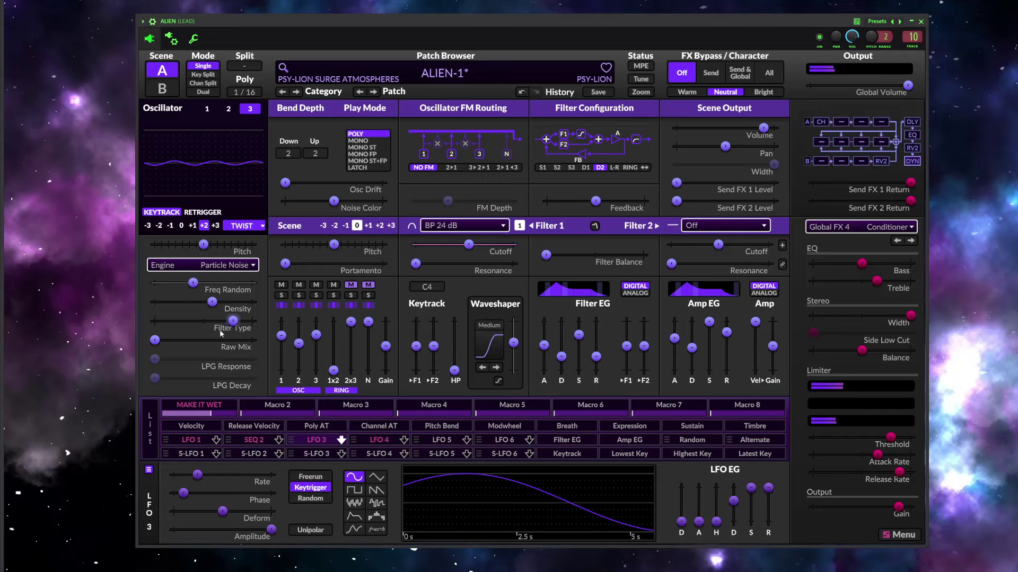
left_click_drag(233, 320, 219, 325)
left_click_drag(222, 301, 229, 302)
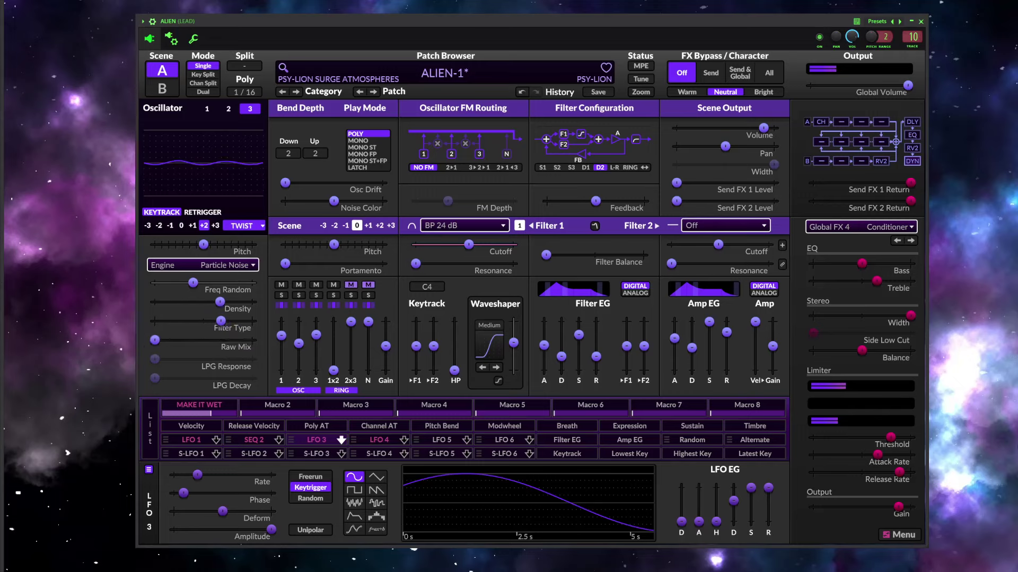